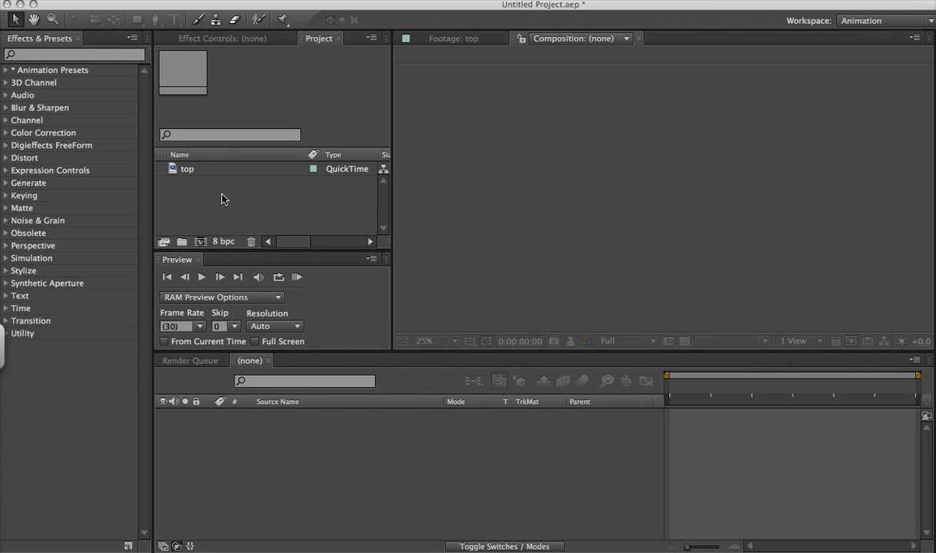
# - Create a composition from the top footage, rename it 'top', and scrub through the clip
pyautogui.click(185, 173)
pyautogui.moveTo(174, 169); pyautogui.dragTo(297, 451)
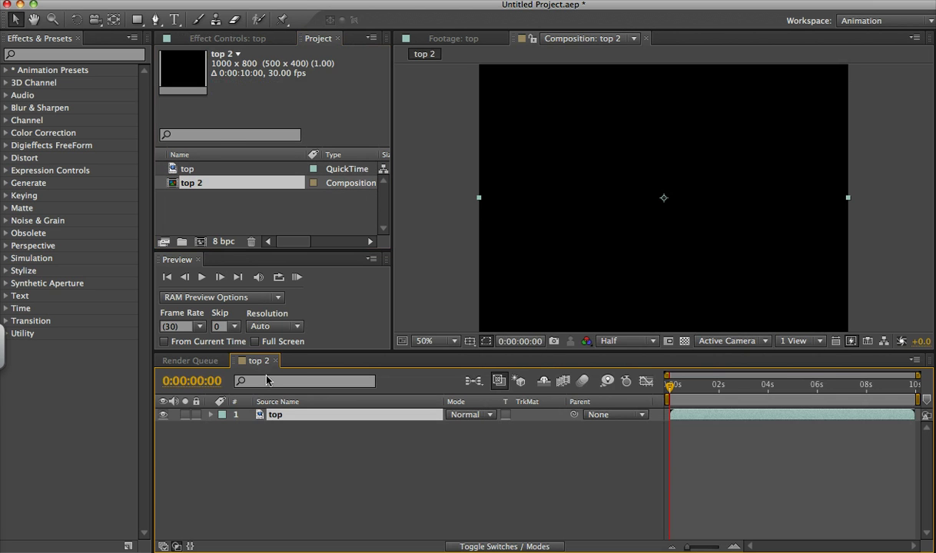
pyautogui.rightClick(190, 184)
pyautogui.click(228, 320)
pyautogui.press('BackSpace')
pyautogui.press('BackSpace')
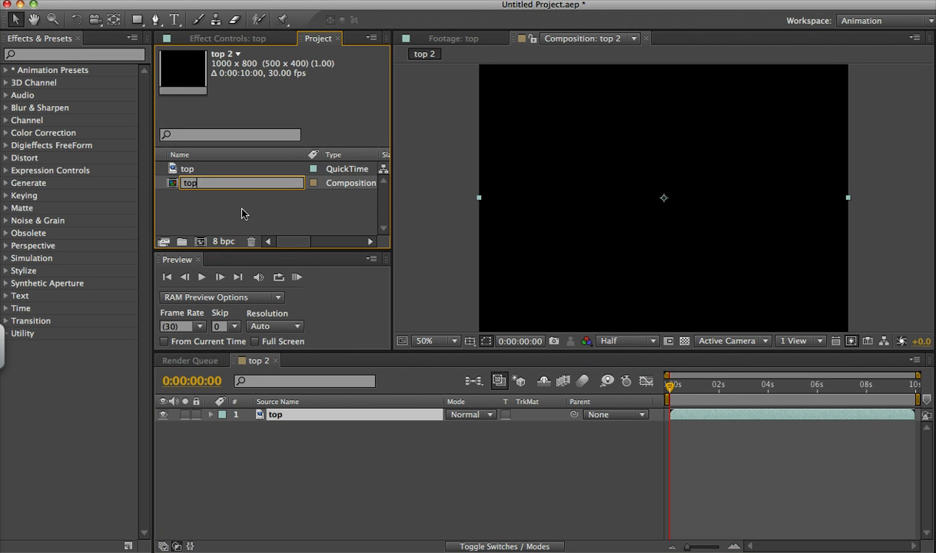
pyautogui.press('Return')
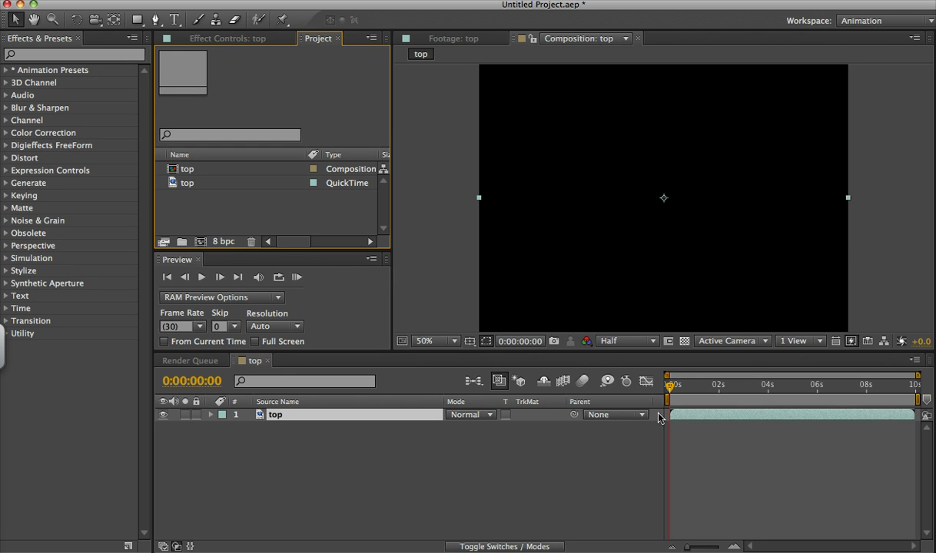
pyautogui.moveTo(670, 385); pyautogui.dragTo(891, 408)
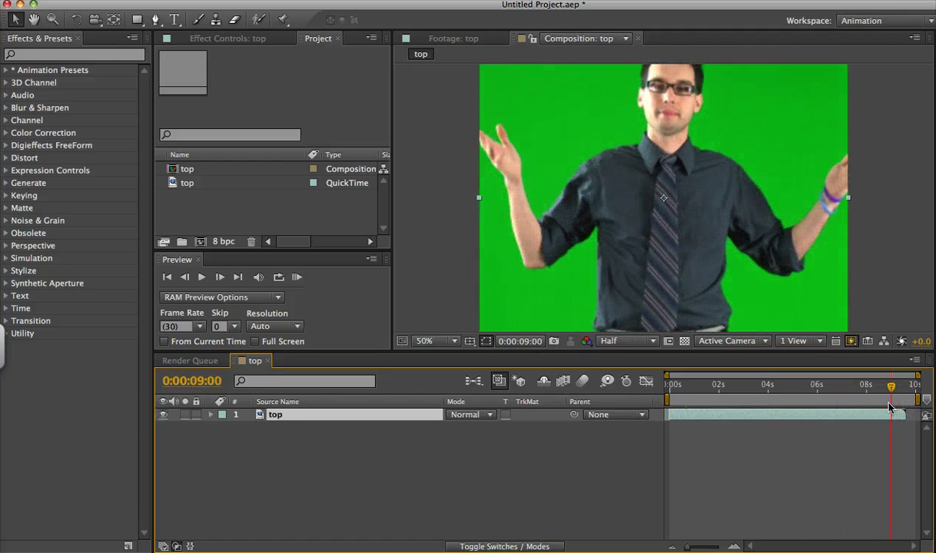
pyautogui.moveTo(676, 386); pyautogui.dragTo(662, 393)
# - Draw an orange rectangle across the top of the frame with the Rectangle tool
pyautogui.click(198, 452)
pyautogui.click(137, 19)
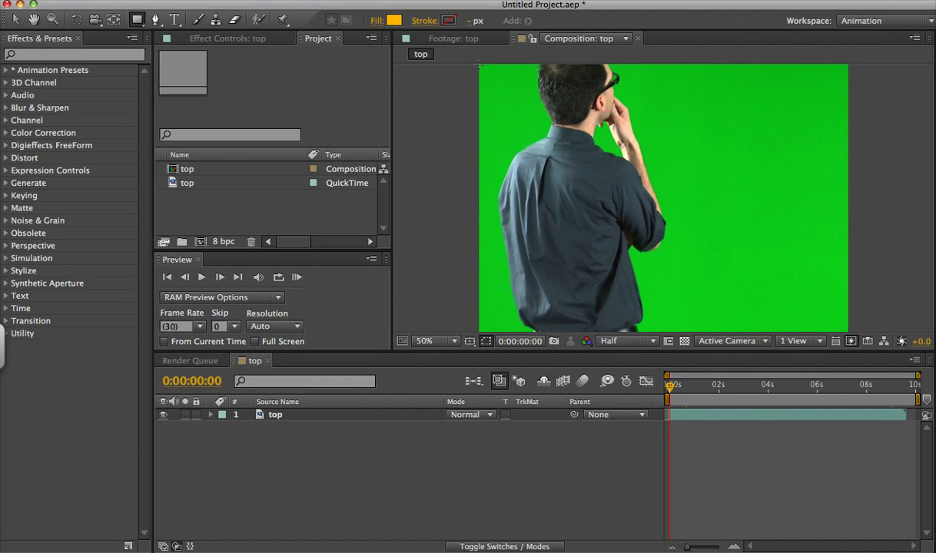
pyautogui.moveTo(478, 65); pyautogui.dragTo(847, 161)
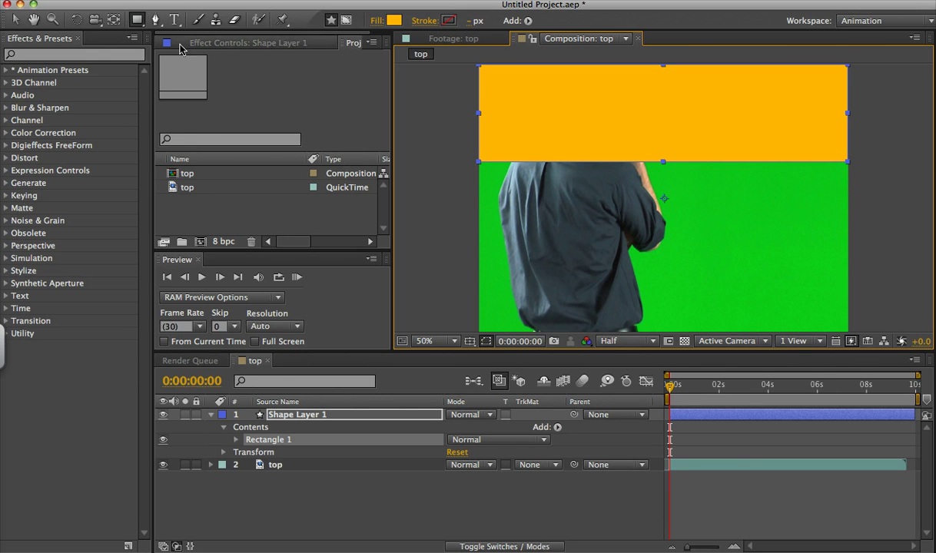
# - Centre the rectangle's anchor point, zoom the viewer to 25%, and nudge the rectangle slightly up
pyautogui.click(112, 25)
pyautogui.moveTo(664, 198); pyautogui.dragTo(482, 117)
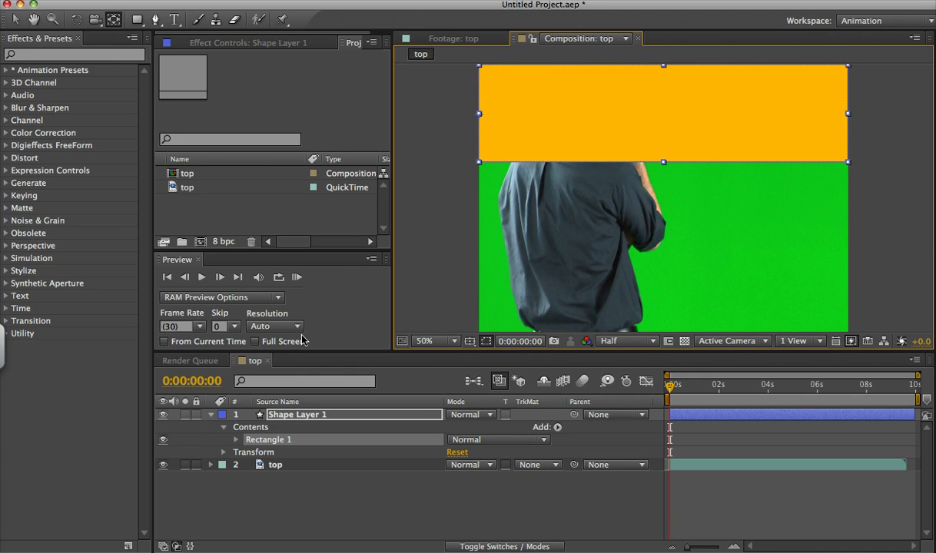
pyautogui.moveTo(321, 356); pyautogui.dragTo(318, 323)
pyautogui.press(',')
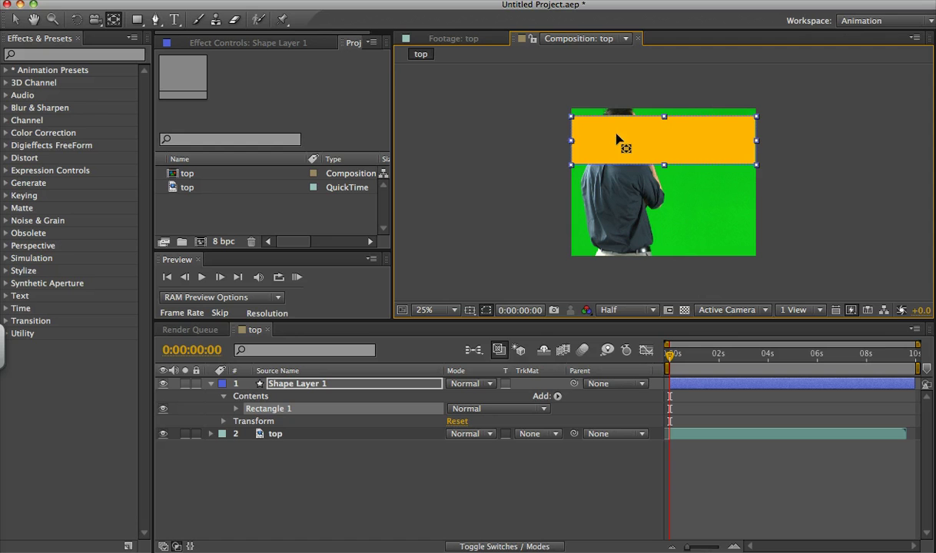
pyautogui.click(15, 19)
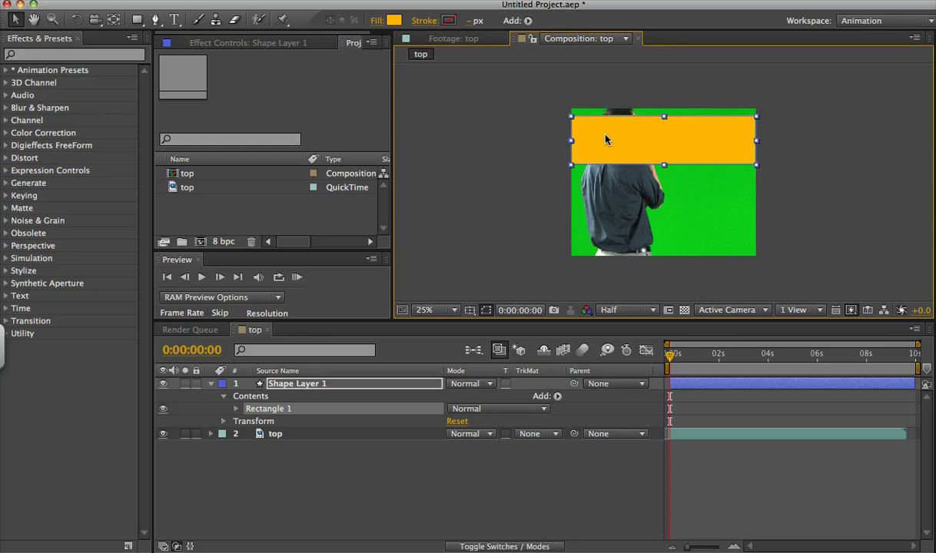
pyautogui.moveTo(607, 140); pyautogui.dragTo(606, 133)
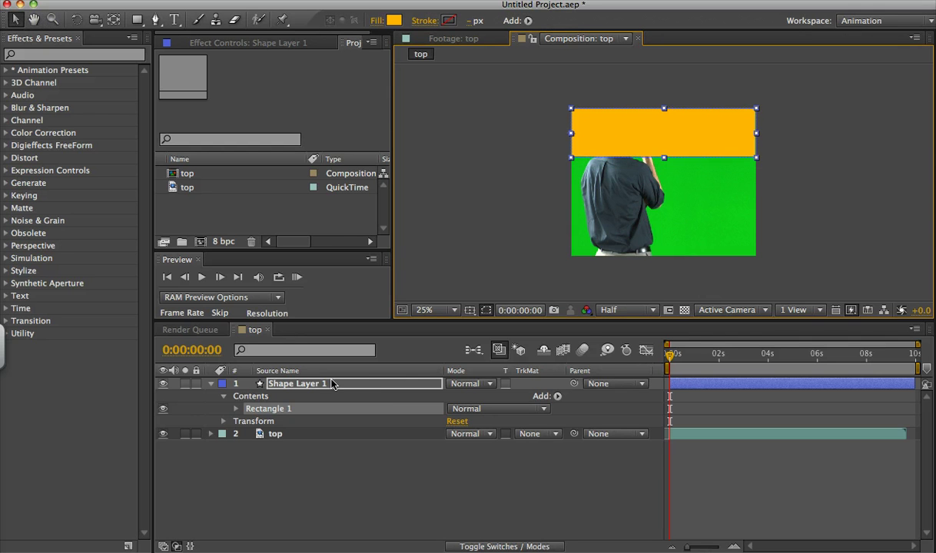
# - Unlink Scale, keyframe it at 0 s, anchor on the left edge, and shrink width toward 0%
pyautogui.click(223, 422)
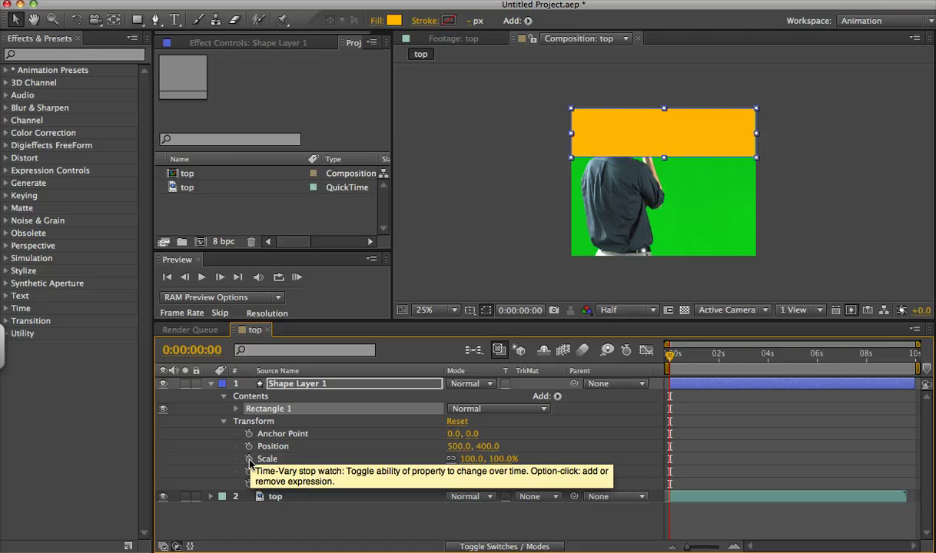
pyautogui.click(451, 460)
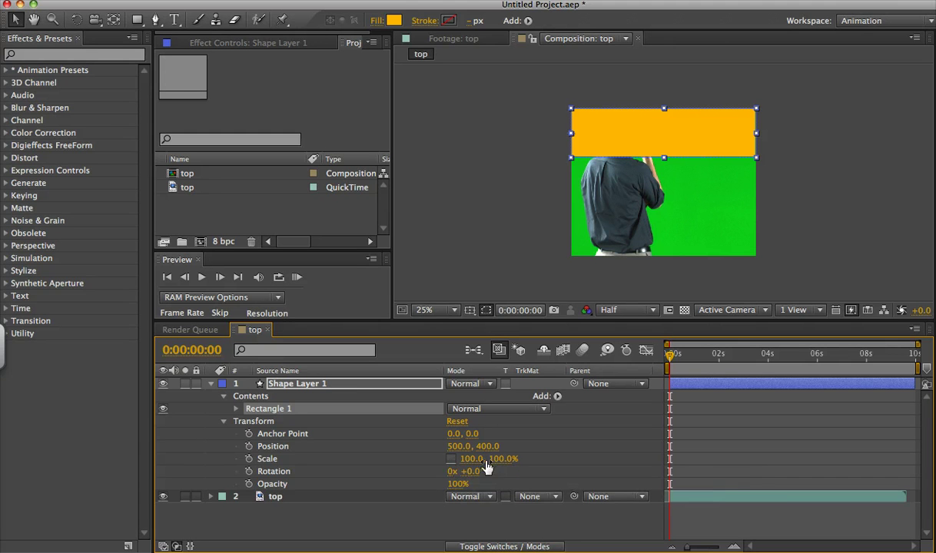
pyautogui.click(249, 459)
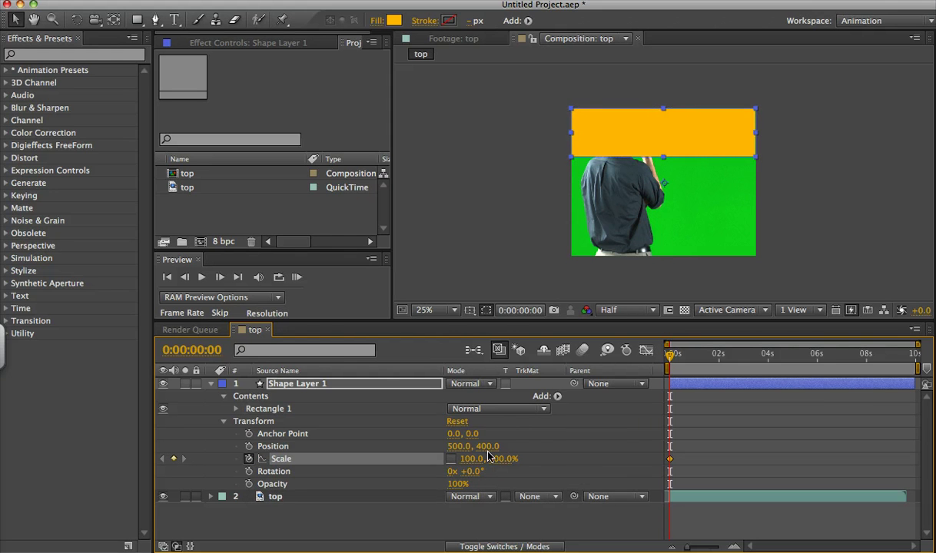
pyautogui.moveTo(478, 461)
pyautogui.mouseDown()
pyautogui.moveTo(464, 459)
pyautogui.moveTo(478, 459)
pyautogui.mouseUp()
pyautogui.click(113, 19)
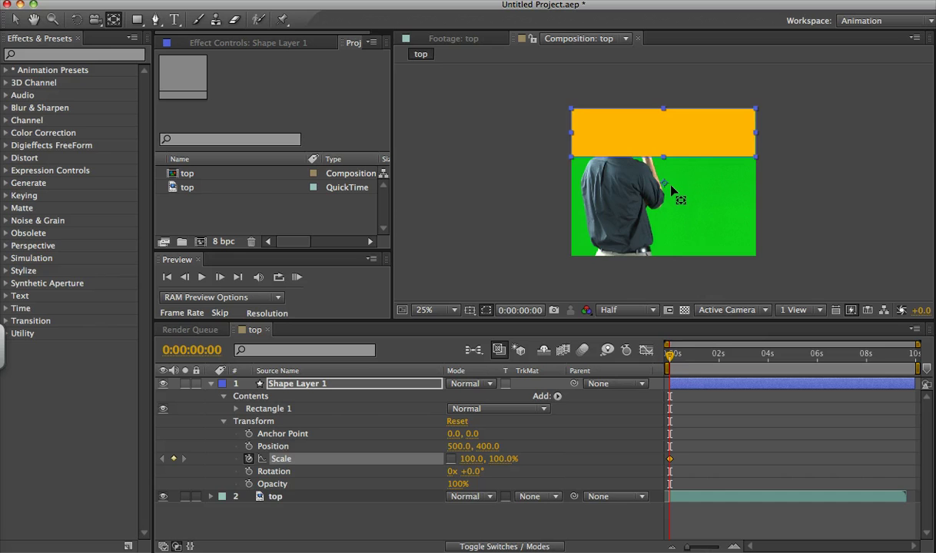
pyautogui.moveTo(668, 188); pyautogui.dragTo(573, 137)
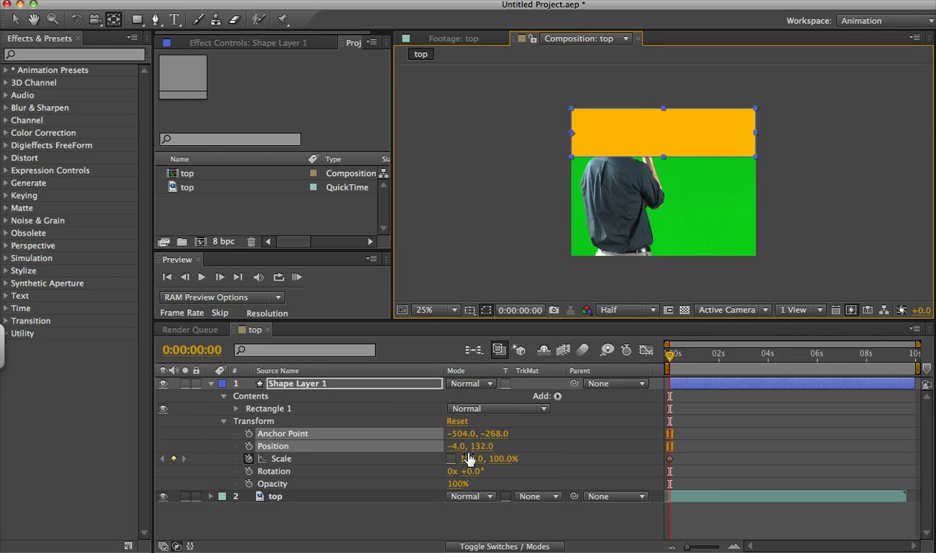
pyautogui.moveTo(468, 459); pyautogui.dragTo(367, 426)
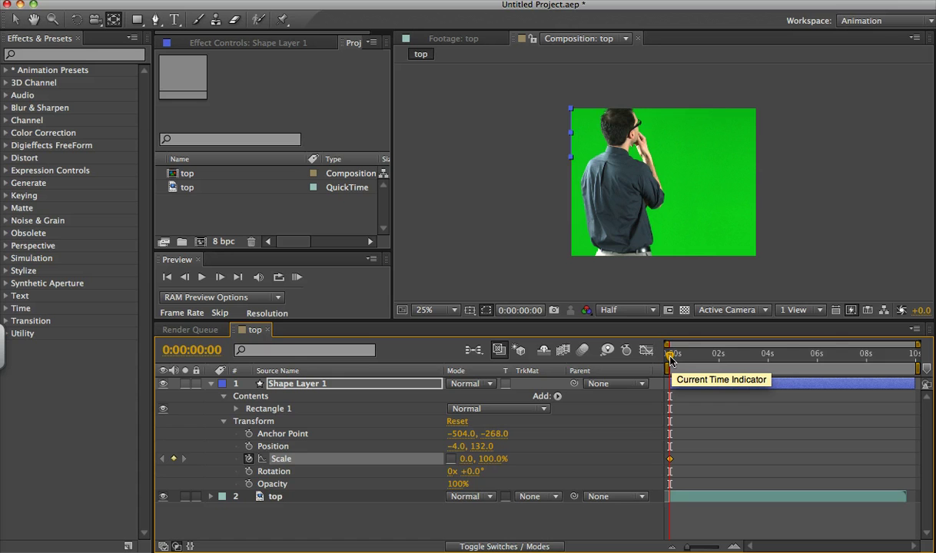
# - At about 2 seconds, set the horizontal scale to 100%, then return to the start
pyautogui.moveTo(669, 359); pyautogui.dragTo(720, 368)
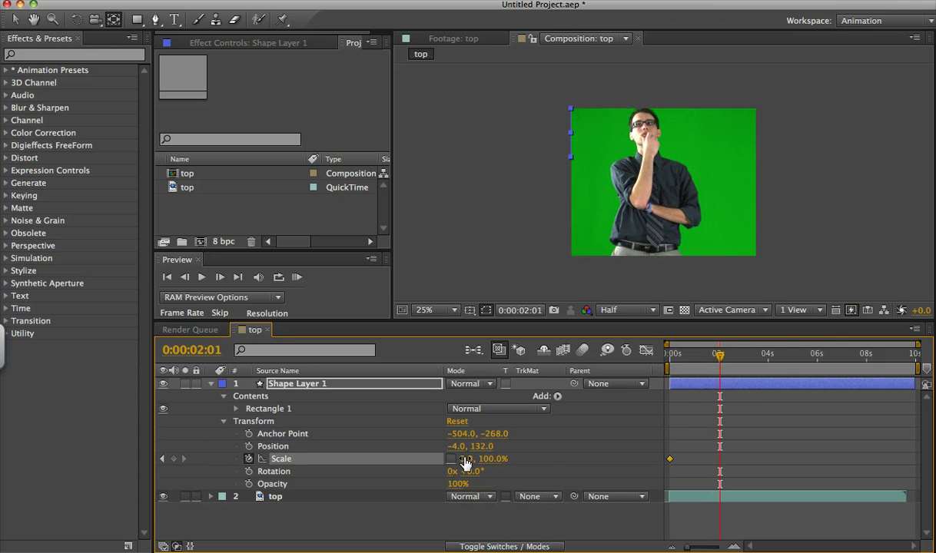
pyautogui.click(466, 459)
pyautogui.write('100')
pyautogui.press('Return')
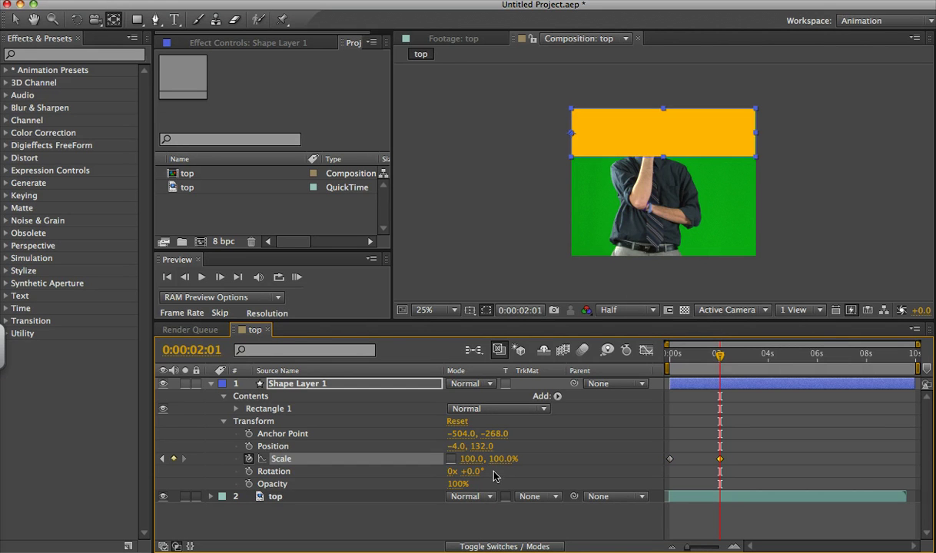
pyautogui.moveTo(683, 352); pyautogui.dragTo(722, 366)
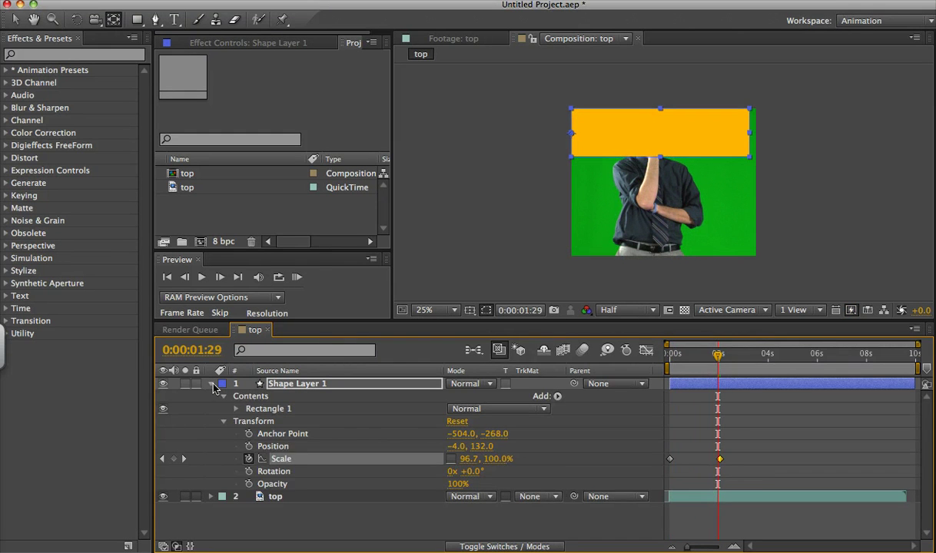
# - Set Shape Layer 1 as the top footage's Alpha matte and scrub the opening seconds to preview
pyautogui.click(210, 384)
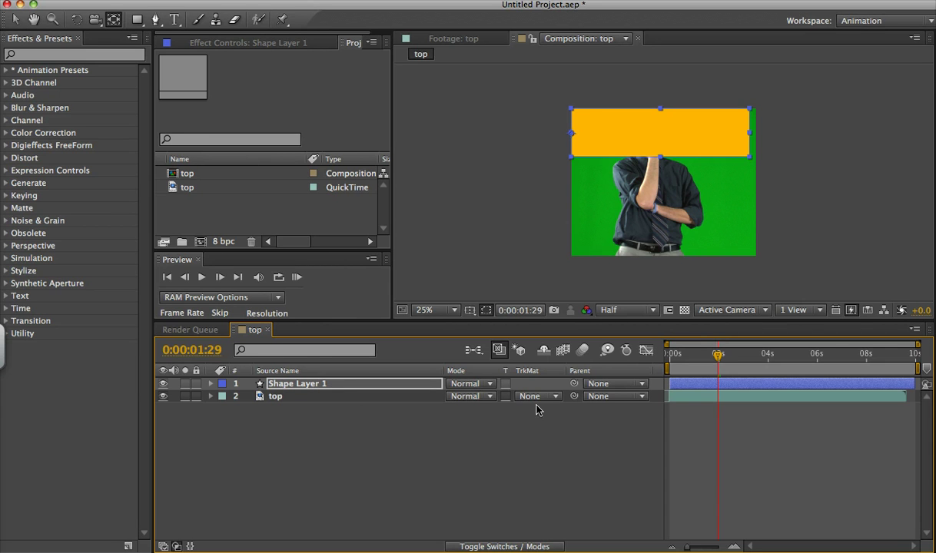
pyautogui.click(503, 546)
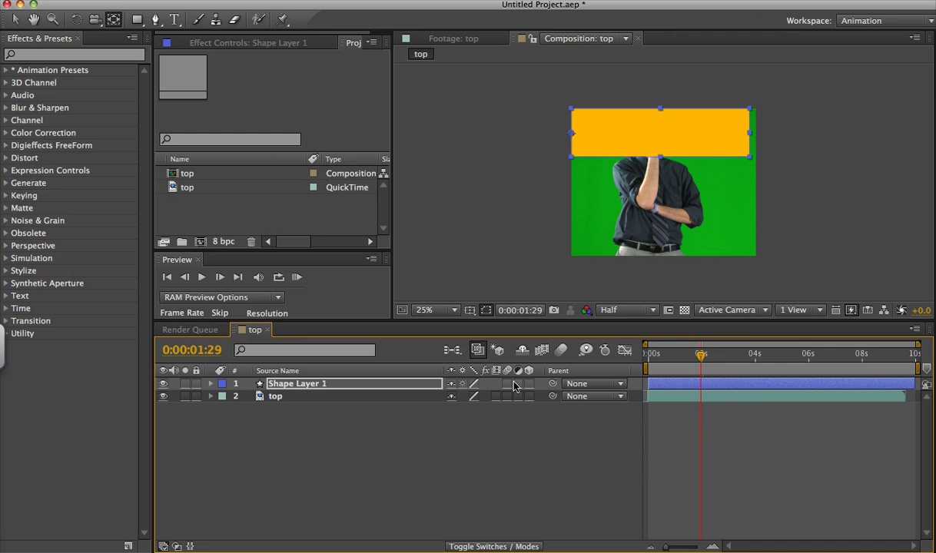
pyautogui.click(502, 547)
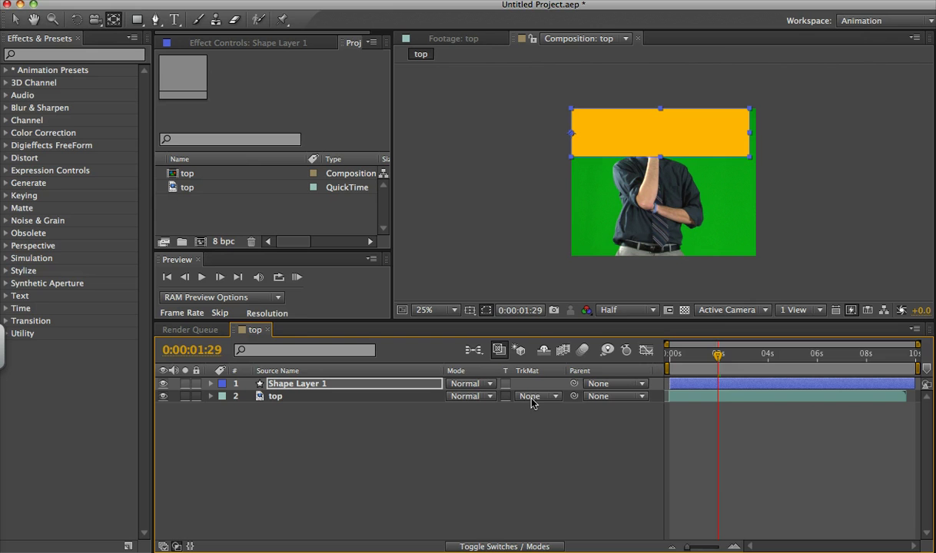
pyautogui.click(558, 398)
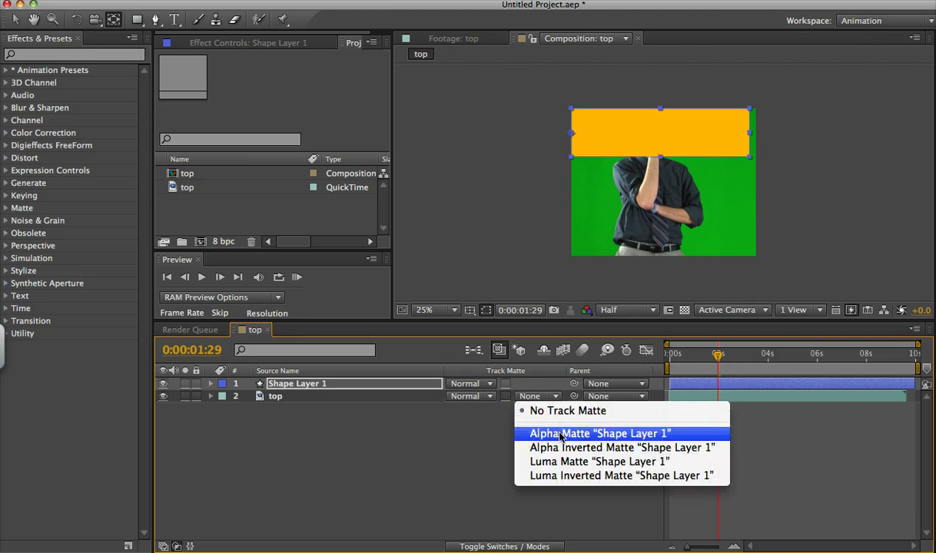
pyautogui.click(560, 434)
pyautogui.click(716, 358)
pyautogui.moveTo(717, 358)
pyautogui.mouseDown()
pyautogui.moveTo(671, 358)
pyautogui.moveTo(719, 367)
pyautogui.mouseUp()
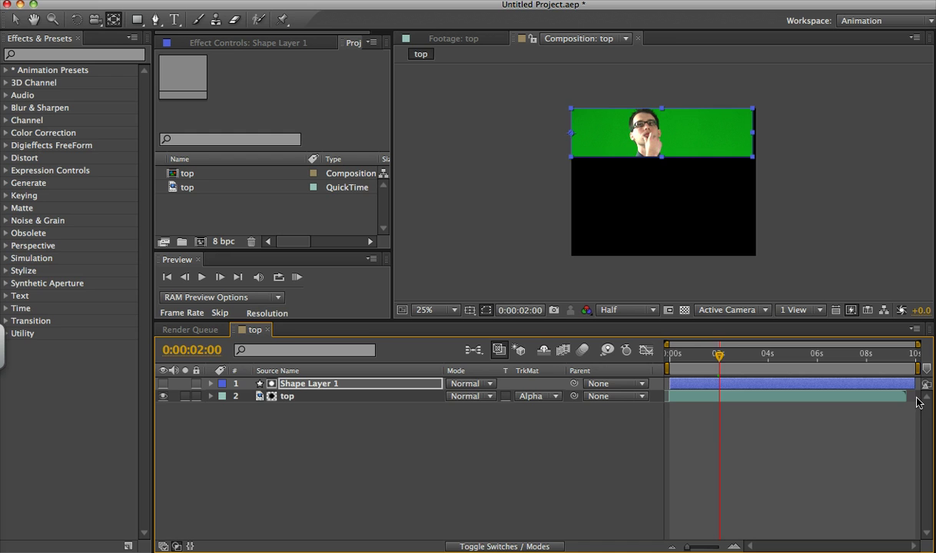
pyautogui.moveTo(721, 356)
pyautogui.mouseDown()
pyautogui.moveTo(674, 357)
pyautogui.moveTo(720, 364)
pyautogui.mouseUp()
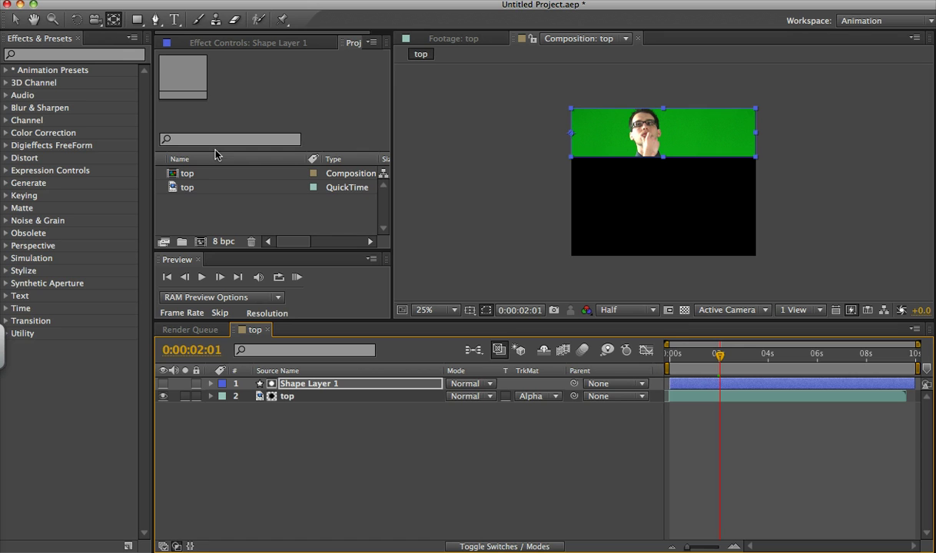
# - Duplicate the top composition with Cmd+D, rename 'top 2' to 'middle', and open it
pyautogui.click(188, 179)
pyautogui.click(191, 179)
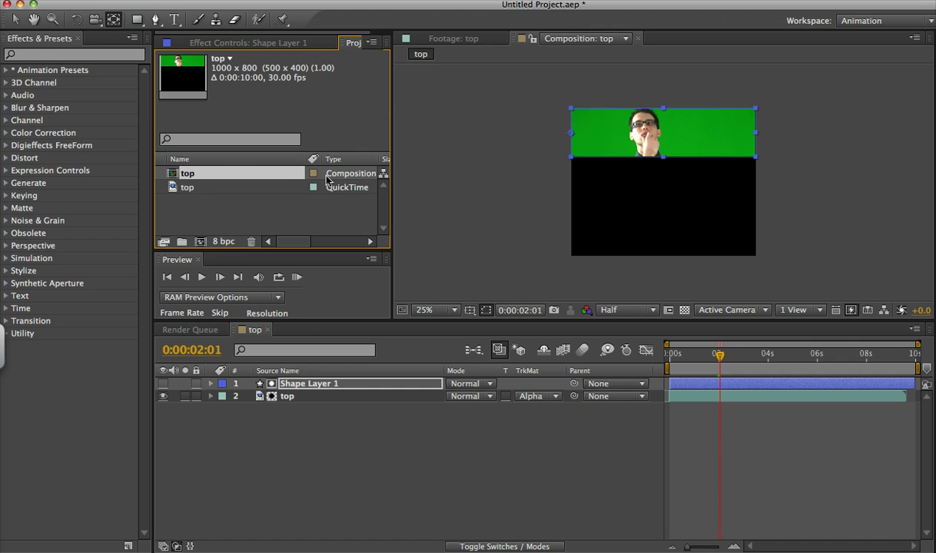
pyautogui.click(132, 0)
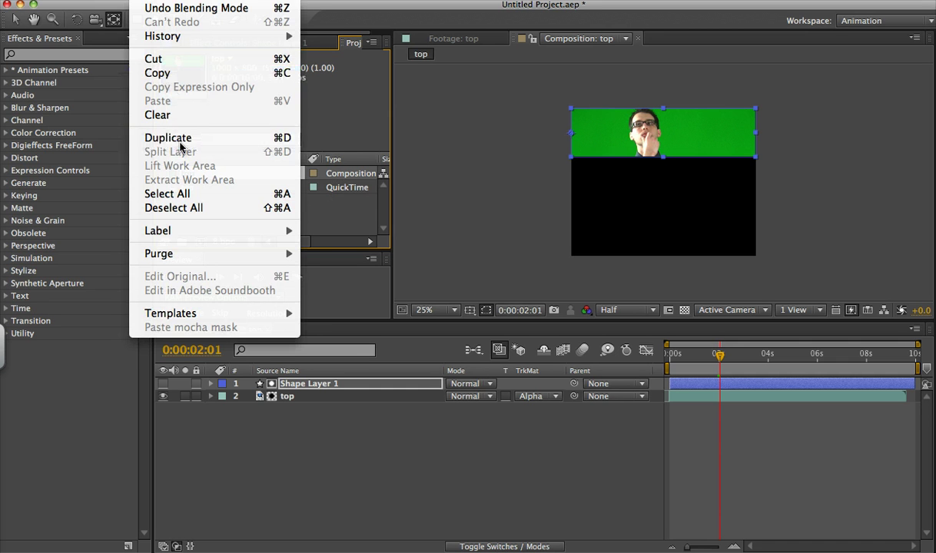
pyautogui.press('Escape')
pyautogui.press('super+d')
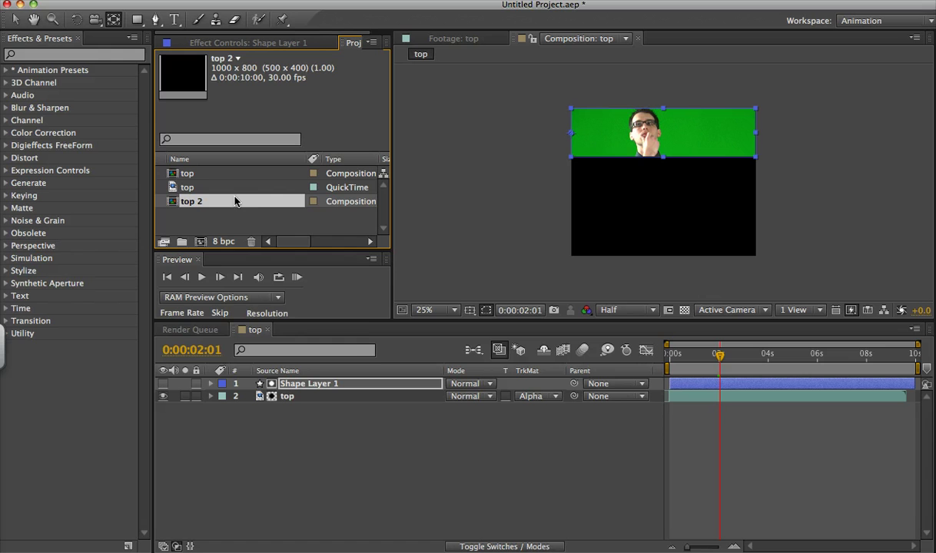
pyautogui.rightClick(192, 206)
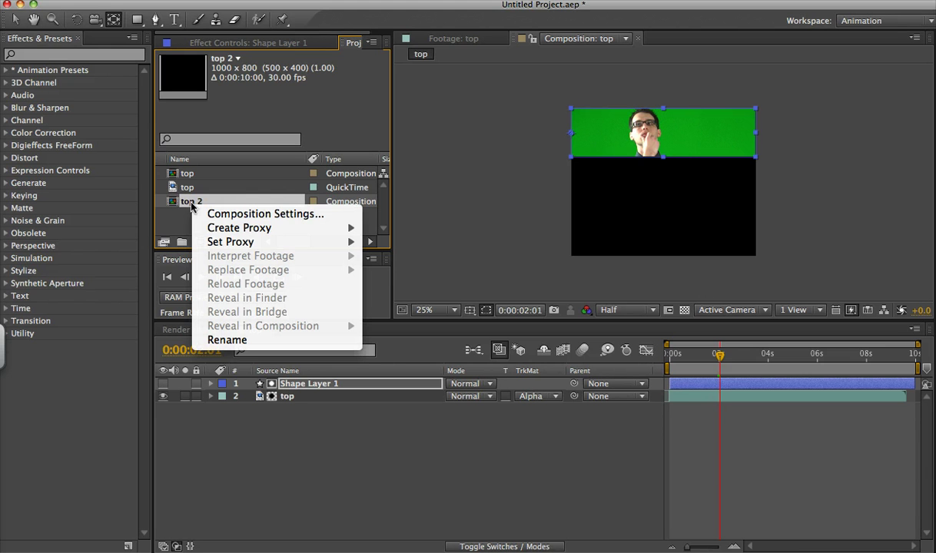
pyautogui.click(225, 339)
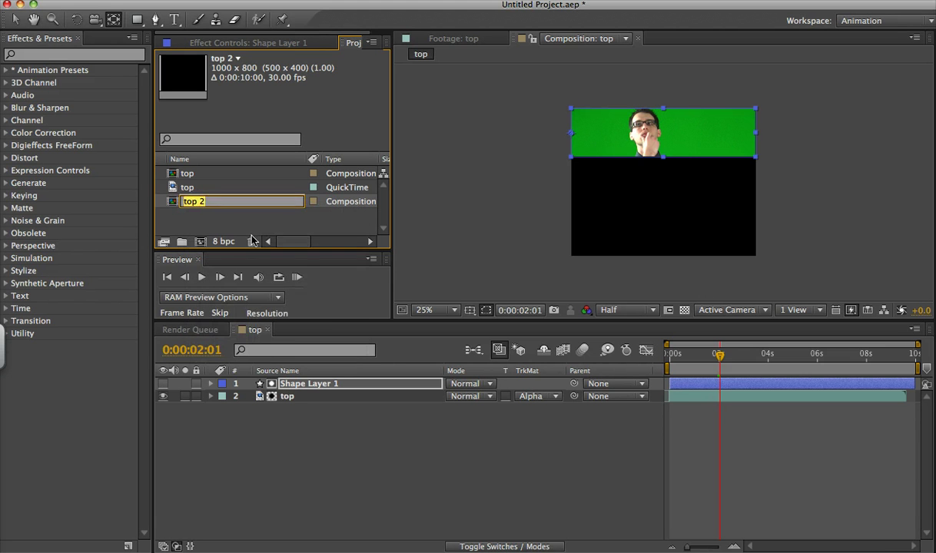
pyautogui.write('middle')
pyautogui.press('Return')
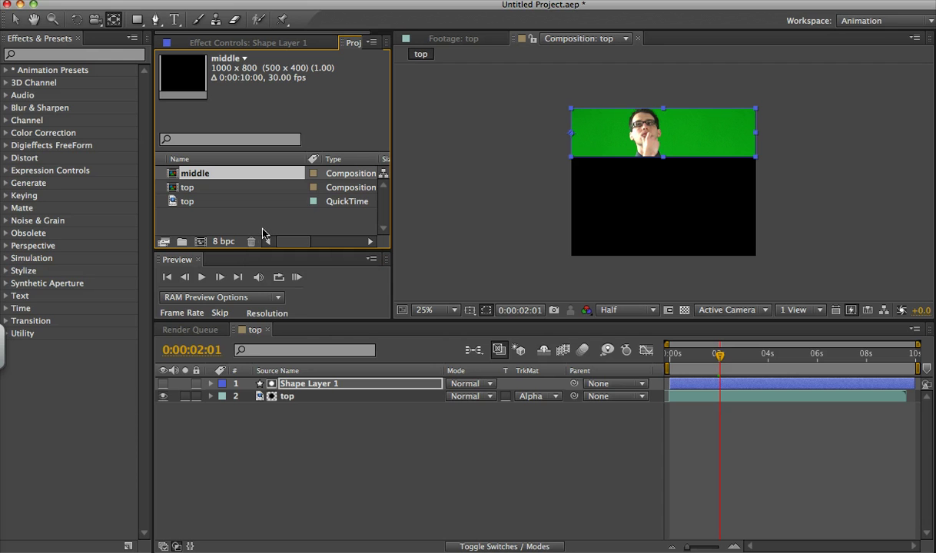
pyautogui.doubleClick(174, 176)
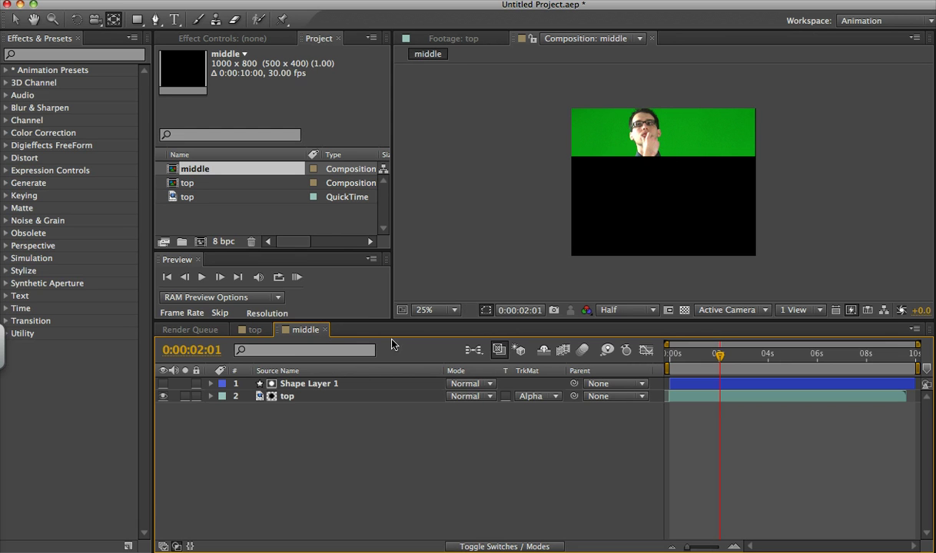
# - Expand Shape Layer 1 and select it with the Selection tool, undoing an accidental squash
pyautogui.click(211, 384)
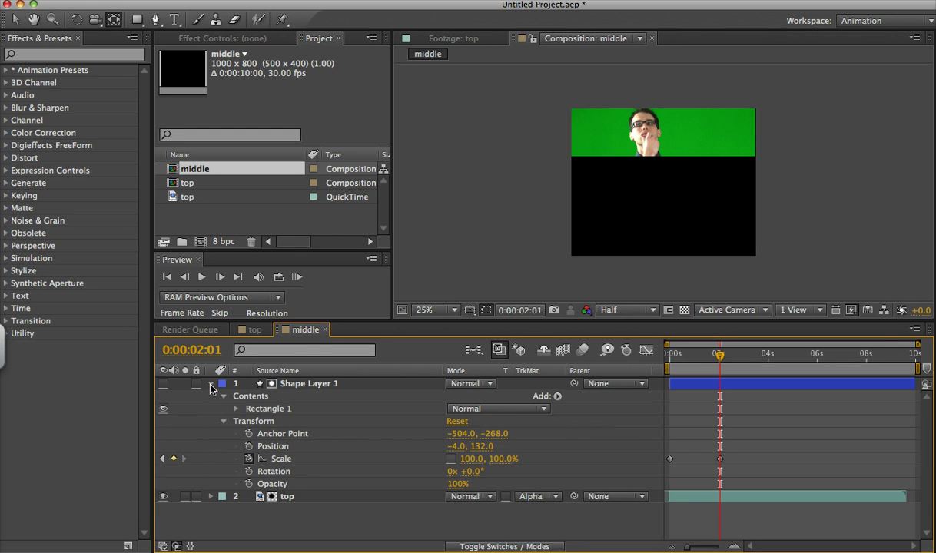
pyautogui.click(646, 138)
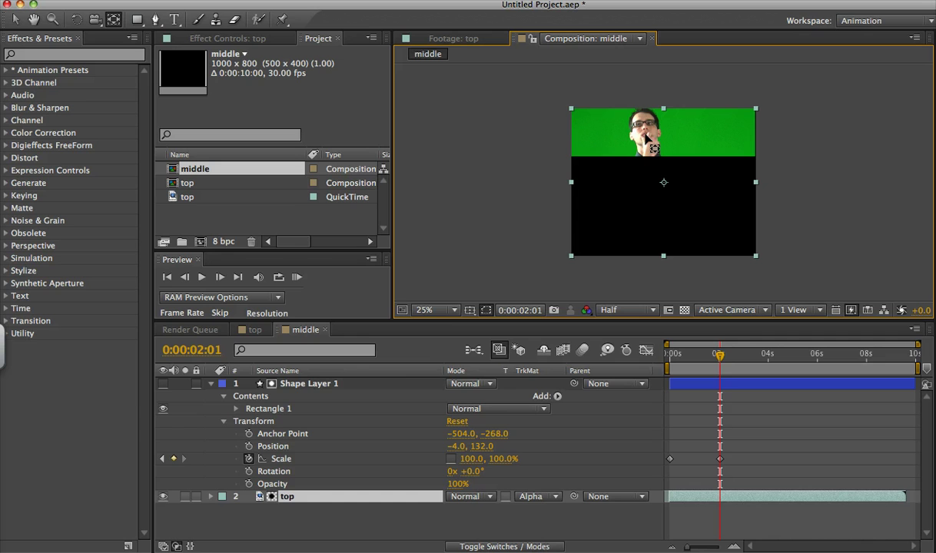
pyautogui.click(296, 383)
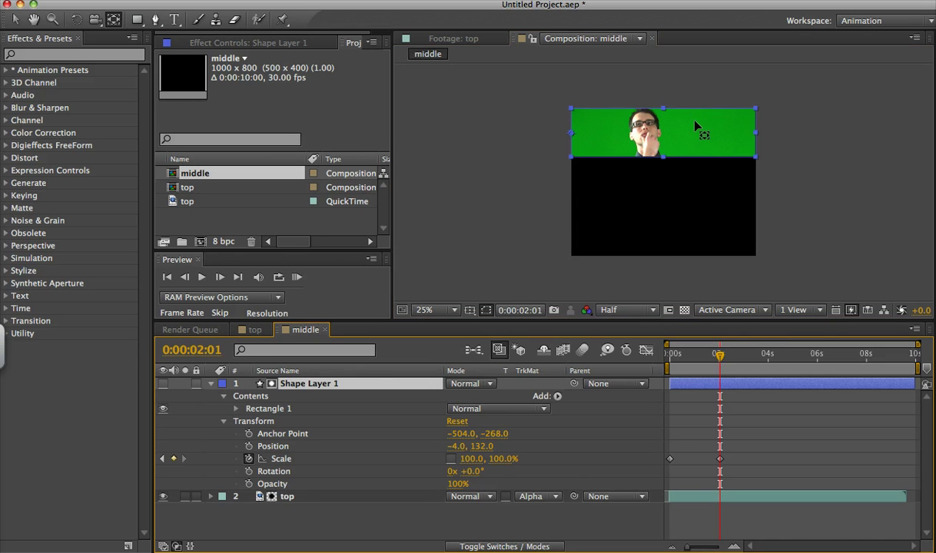
pyautogui.click(15, 20)
pyautogui.moveTo(669, 107); pyautogui.dragTo(665, 115)
pyautogui.press('super+z')
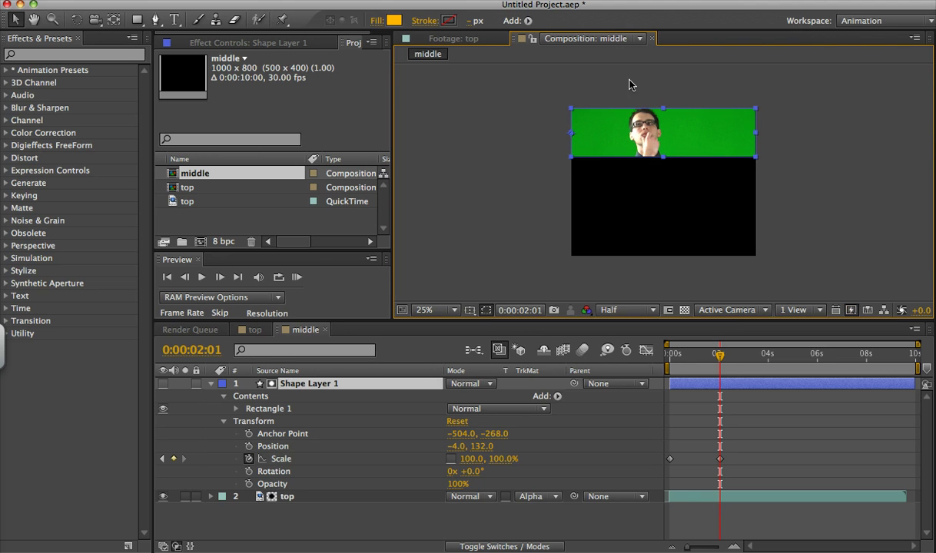
# - Show rulers, add a horizontal guide, and move the matte down to position -4, 394
pyautogui.click(399, 0)
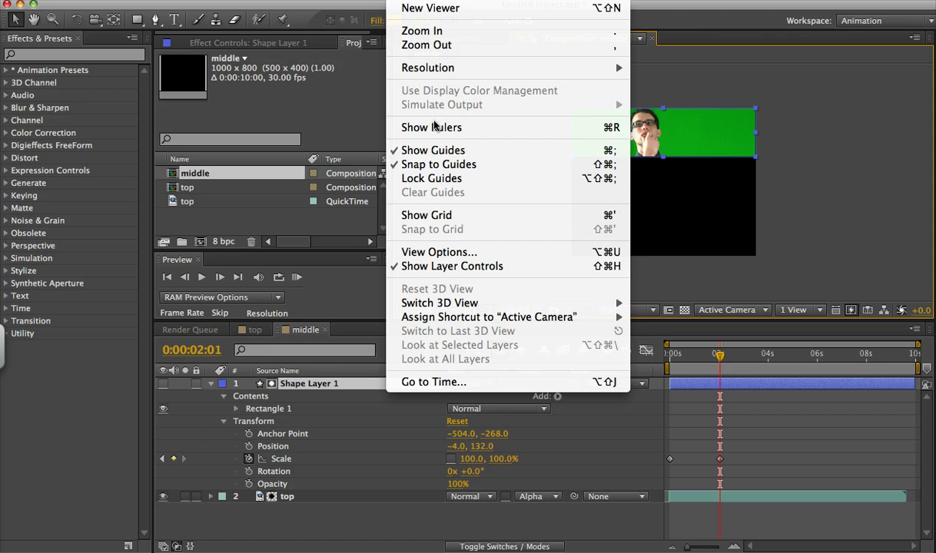
pyautogui.click(505, 128)
pyautogui.moveTo(696, 73); pyautogui.dragTo(696, 162)
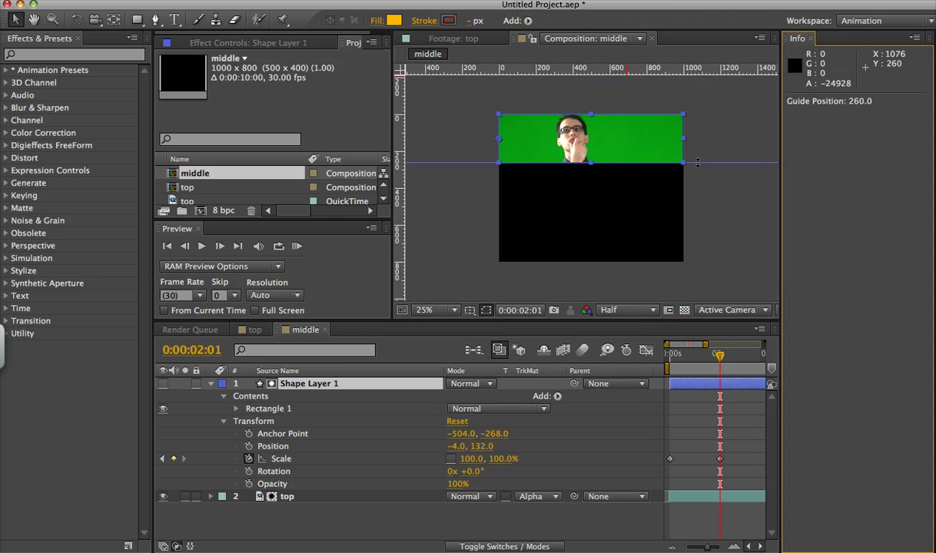
pyautogui.click(622, 146)
pyautogui.moveTo(621, 146); pyautogui.dragTo(622, 185)
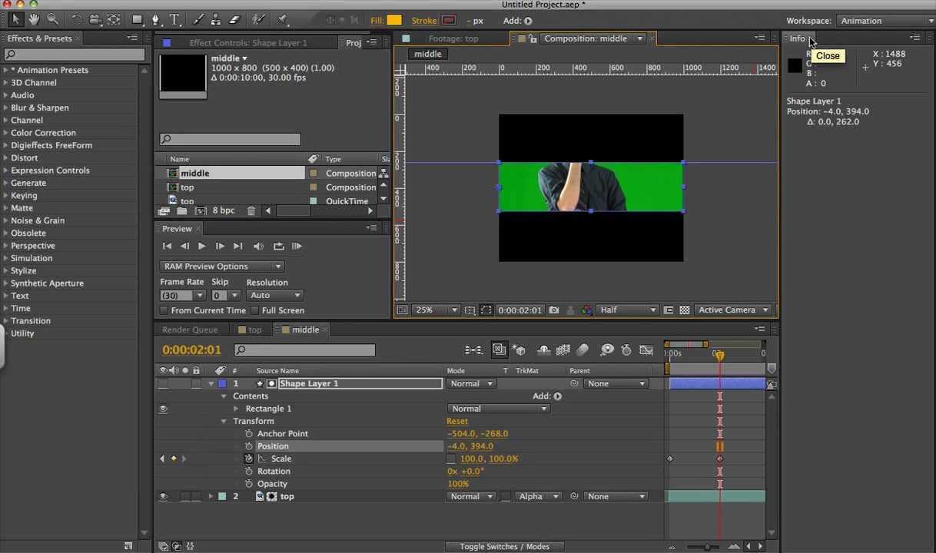
pyautogui.click(856, 155)
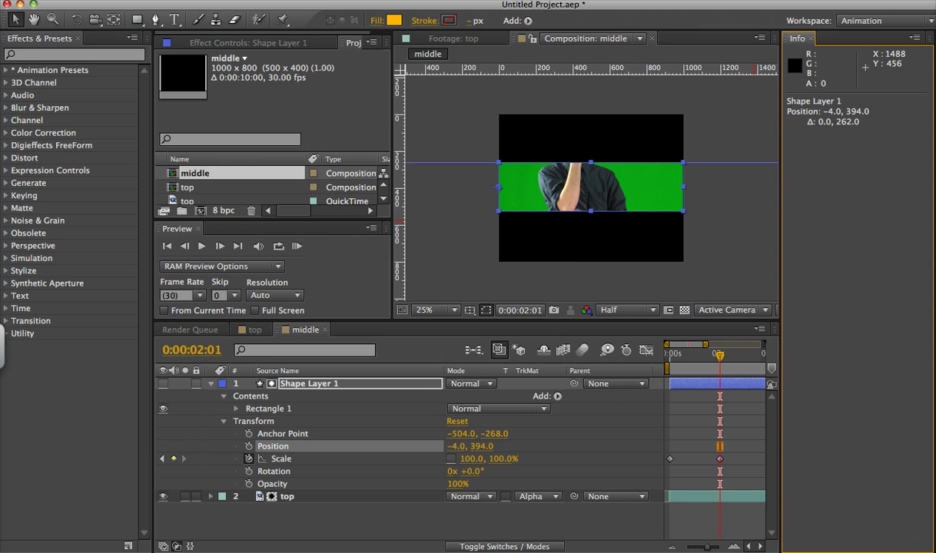
pyautogui.press('super+2')
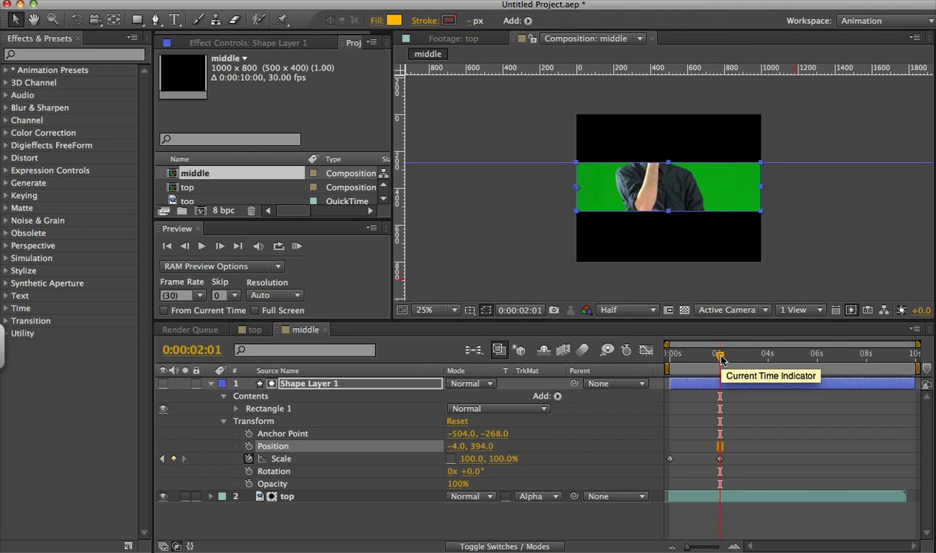
# - Shift Shape Layer 1 and its keyframes later so the animation starts near 2 seconds
pyautogui.moveTo(720, 359)
pyautogui.mouseDown()
pyautogui.moveTo(637, 355)
pyautogui.moveTo(724, 358)
pyautogui.mouseUp()
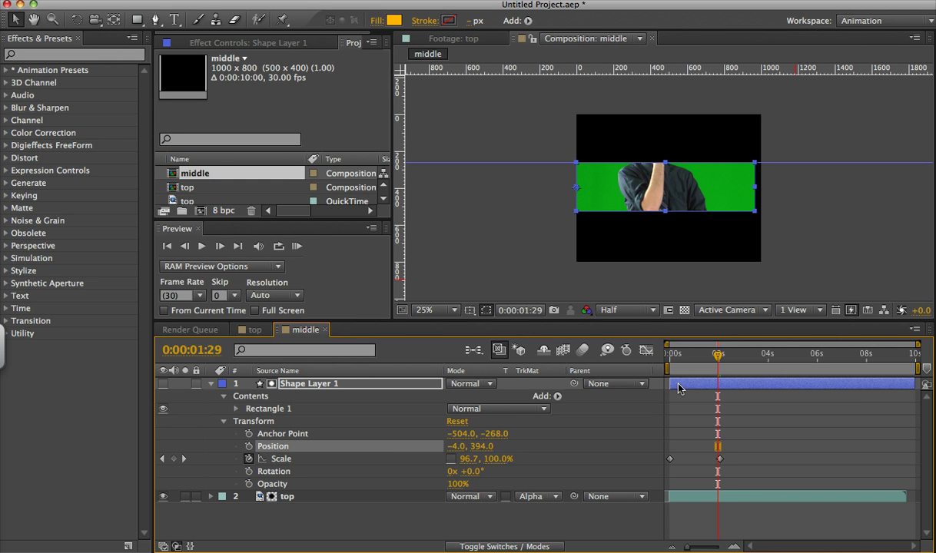
pyautogui.moveTo(678, 387); pyautogui.dragTo(726, 389)
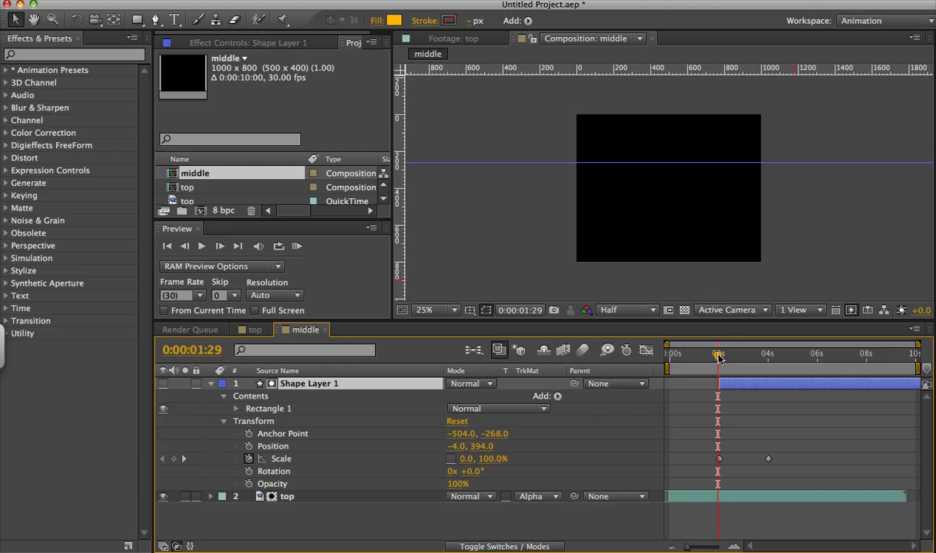
pyautogui.moveTo(719, 356); pyautogui.dragTo(770, 372)
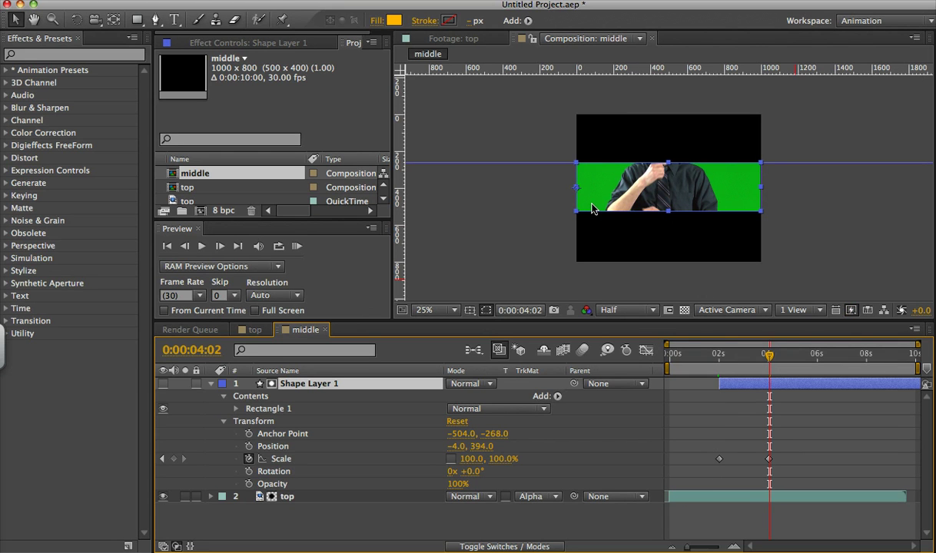
# - Move the matte's anchor point to its right edge (496, -276) so the band grows leftward
pyautogui.click(113, 18)
pyautogui.moveTo(583, 182); pyautogui.dragTo(761, 188)
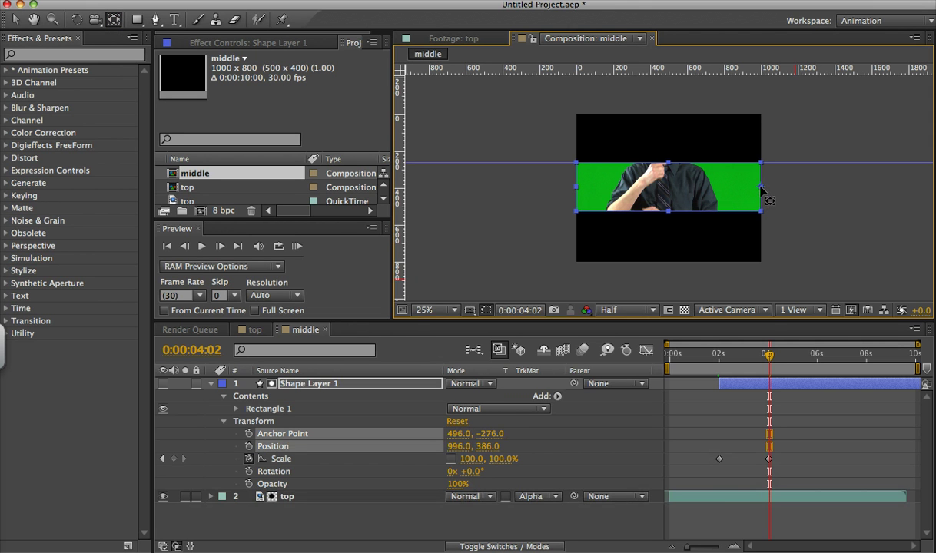
pyautogui.moveTo(739, 354); pyautogui.dragTo(774, 360)
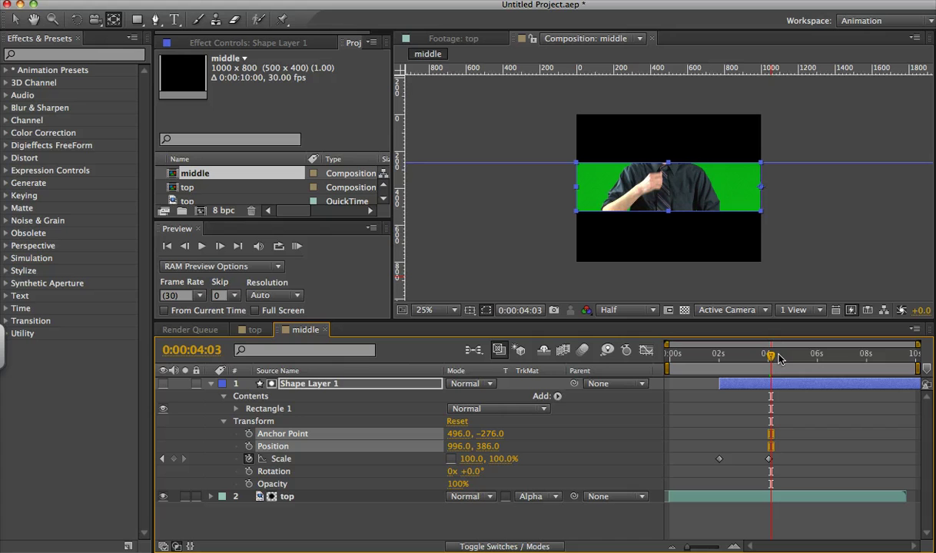